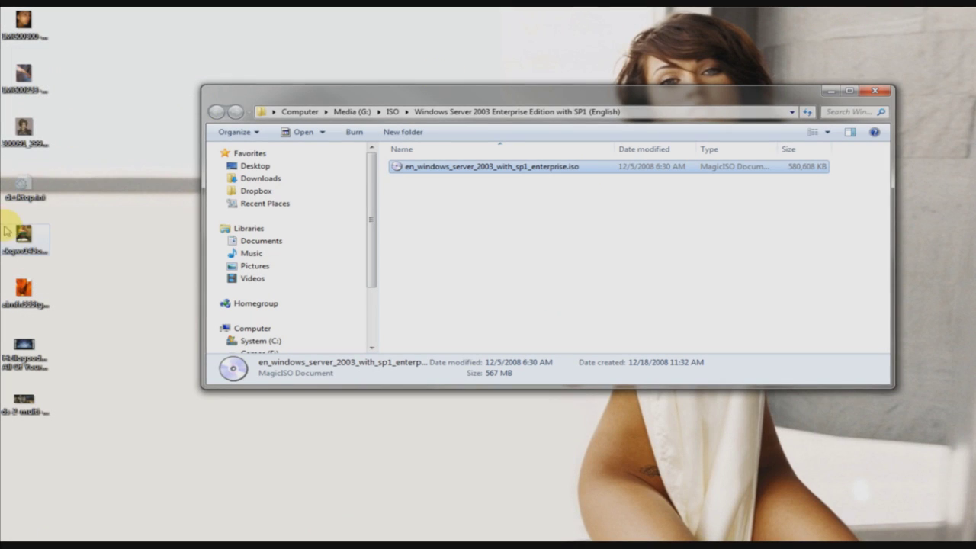
Step: Minimize the folder window, then launch CDBurnerXP by searching 'cd' from the Start menu
click(830, 91)
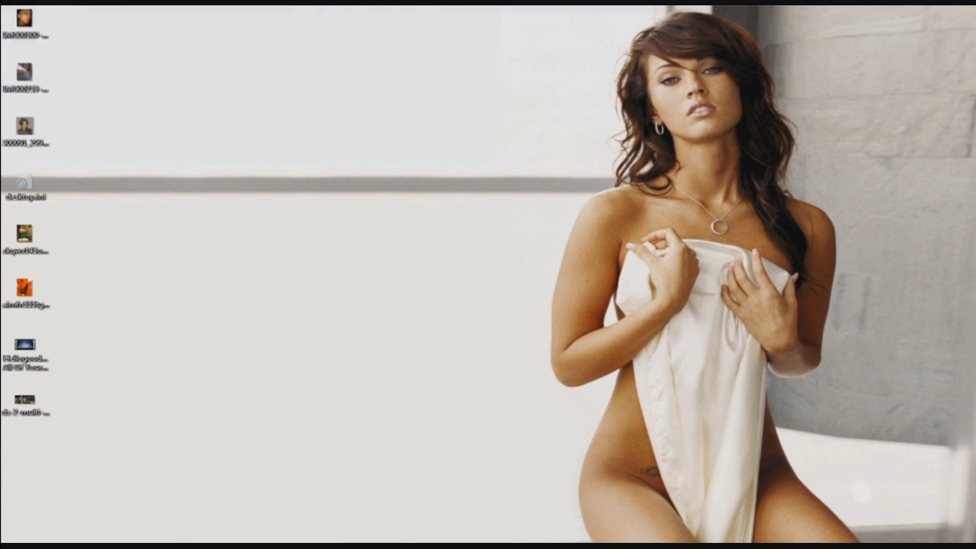
mouse_move(196, 61)
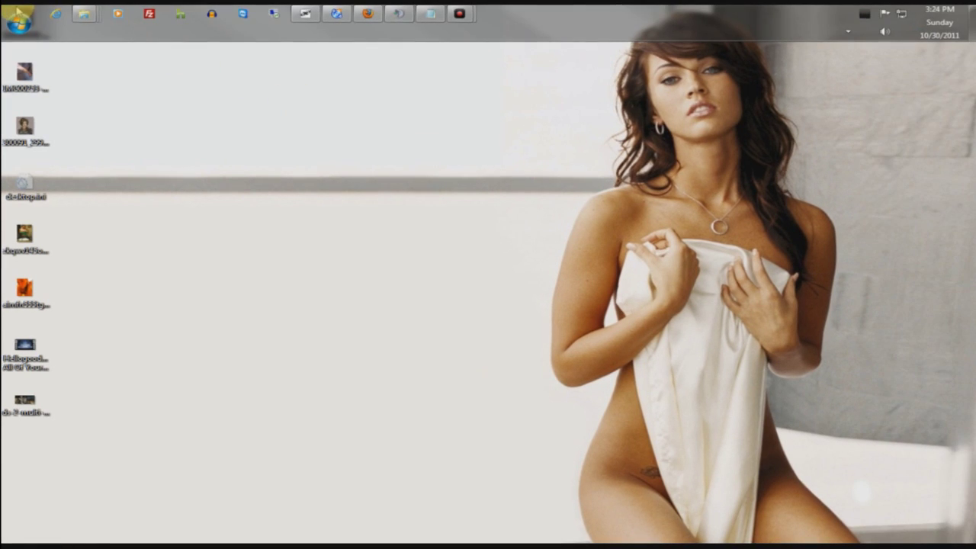
click(17, 15)
click(43, 357)
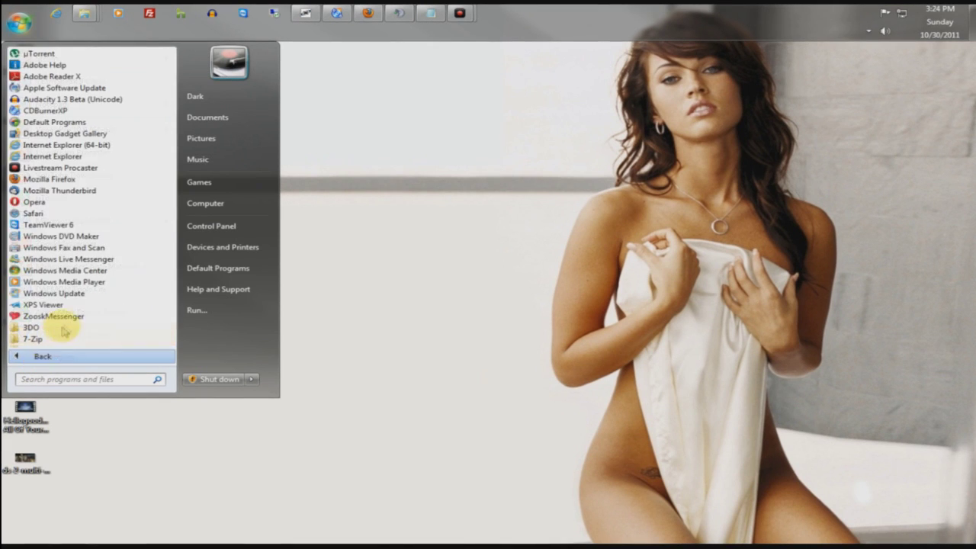
scroll(67, 321, down, 6)
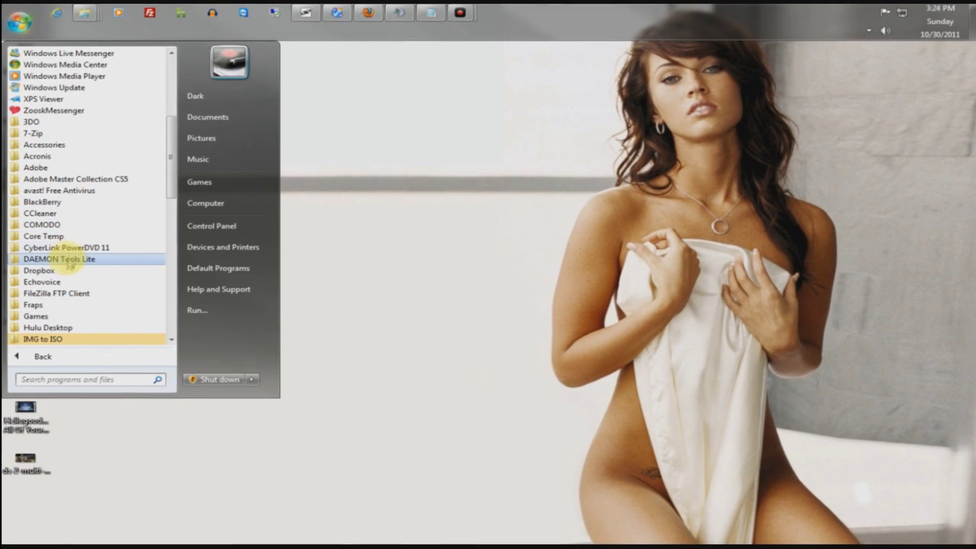
click(74, 379)
text(cd)
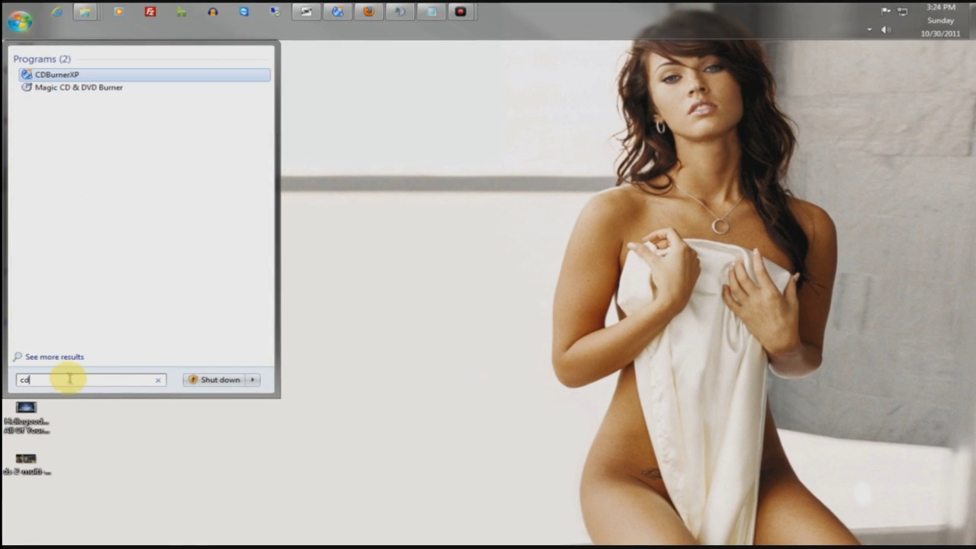
click(54, 72)
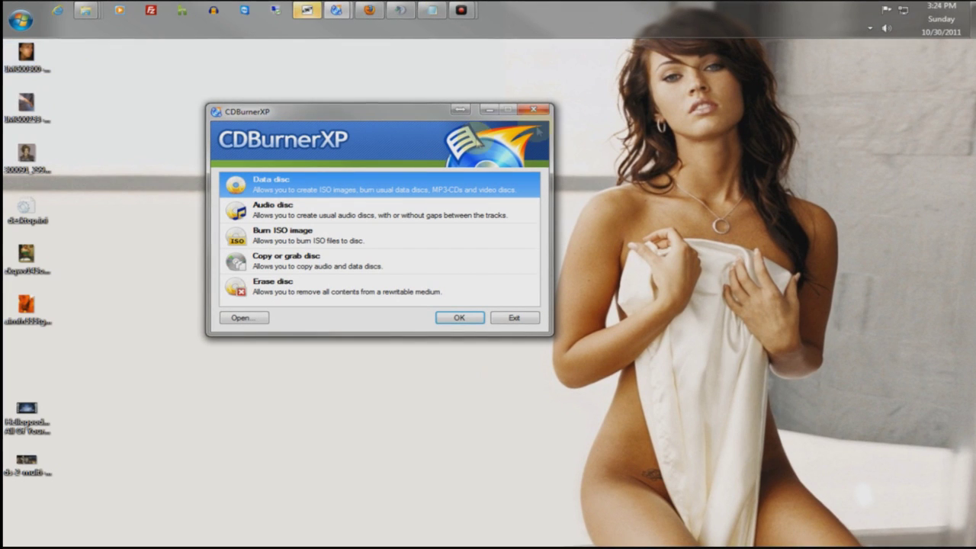
Step: In CDBurnerXP's start dialog, choose the Copy or grab disc task and confirm it
drag(392, 107, 614, 221)
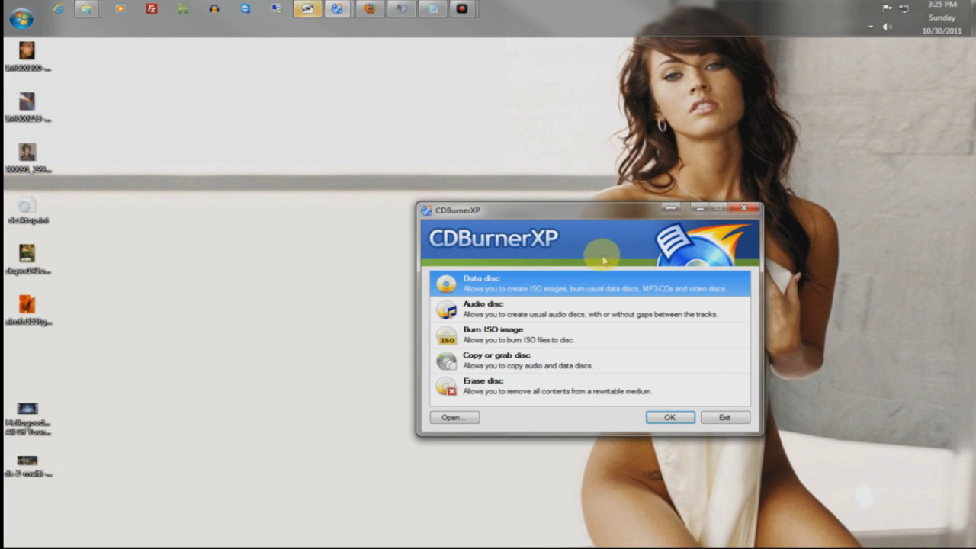
click(539, 320)
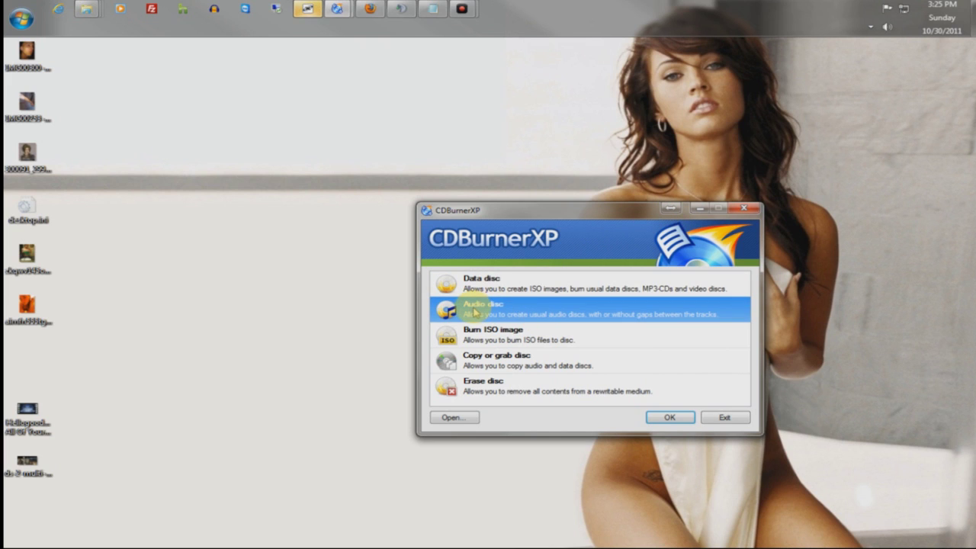
drag(486, 207, 442, 190)
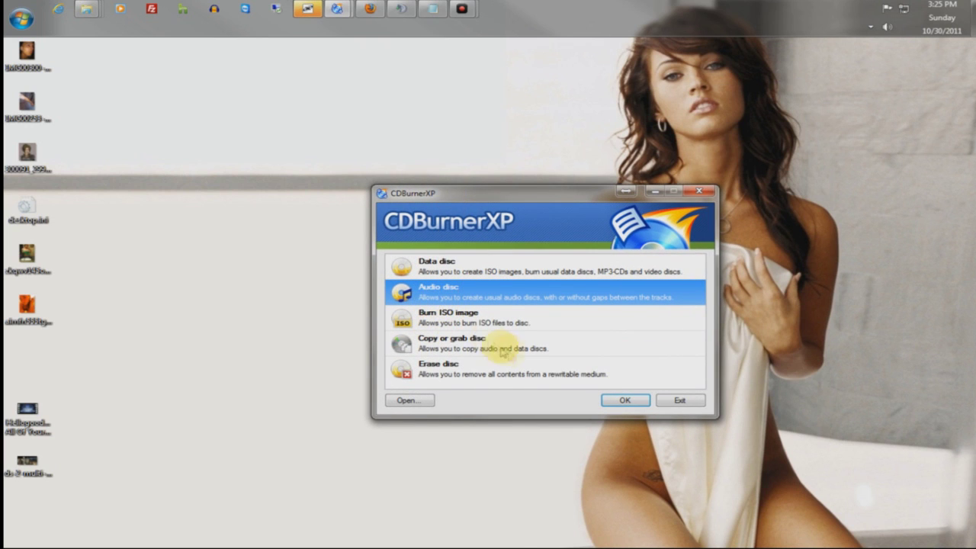
click(443, 340)
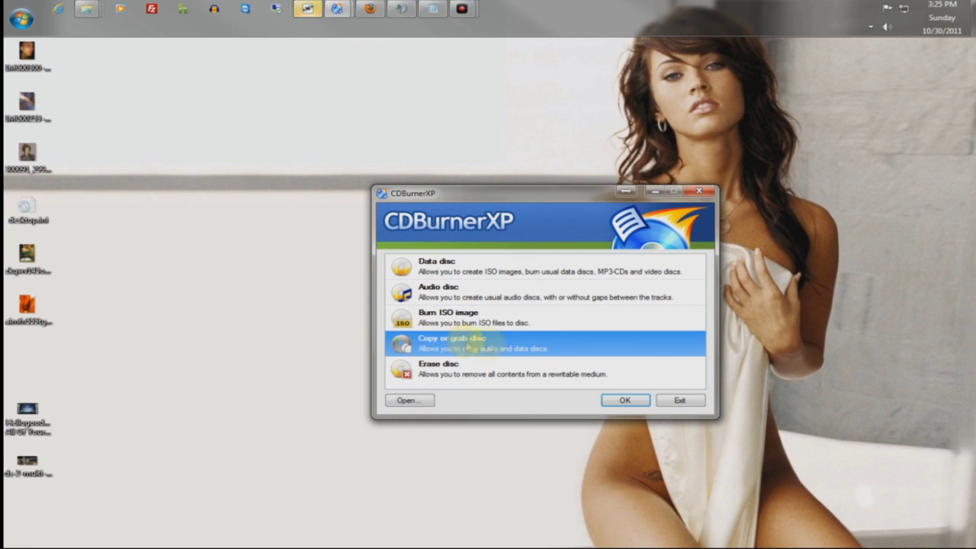
click(622, 400)
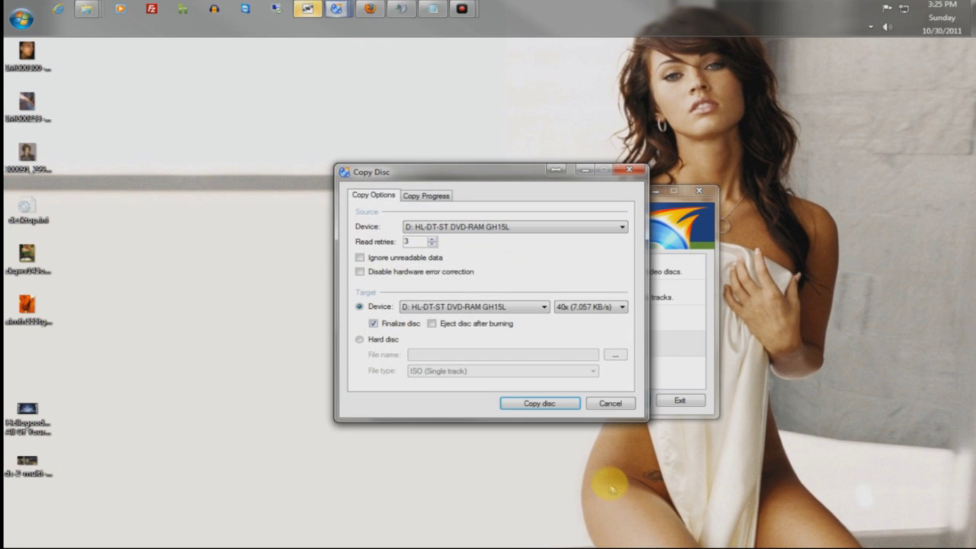
Step: Check the available drives in Computer, including the BD-ROM Drive (H:) details
click(473, 226)
click(22, 16)
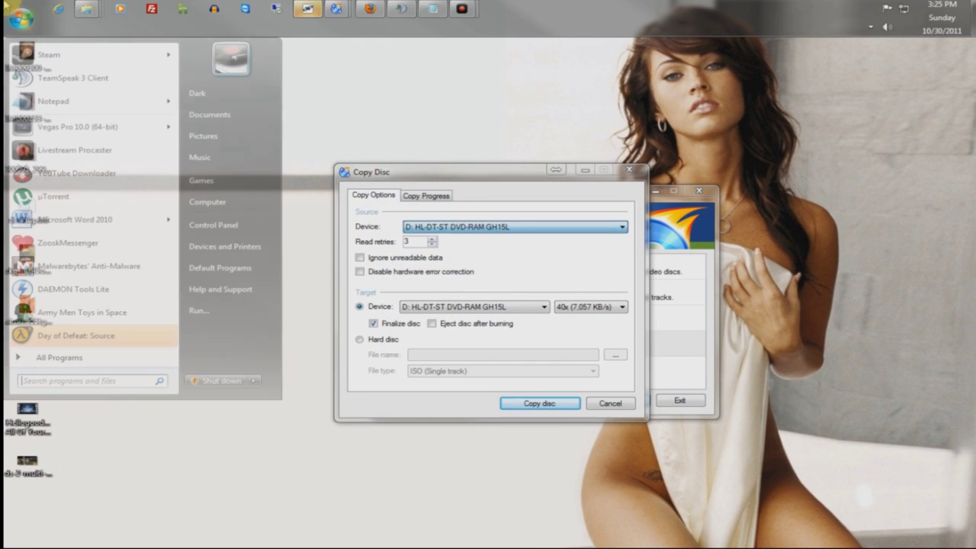
click(212, 195)
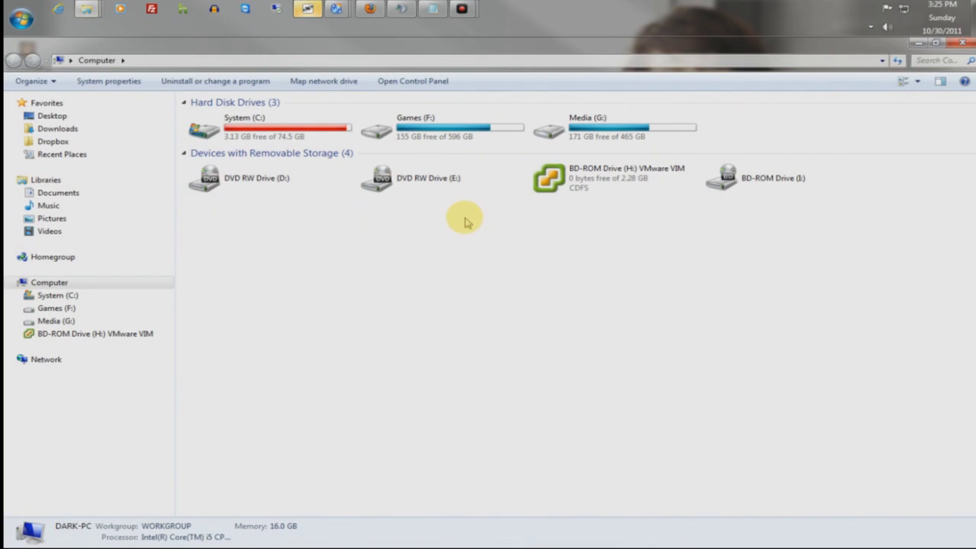
click(571, 189)
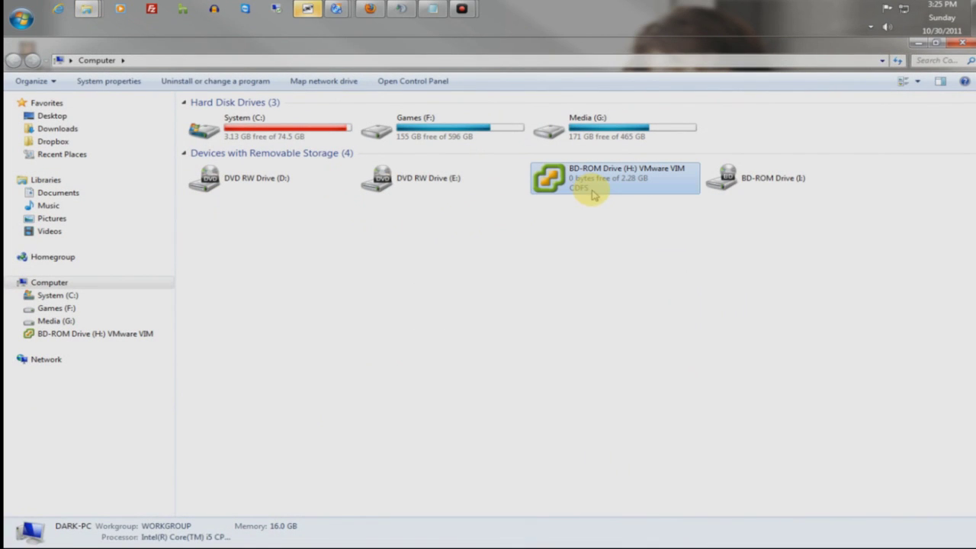
click(918, 42)
Step: Set the copy source to H: DTSOFT BDROM and the target to Hard disc
click(468, 226)
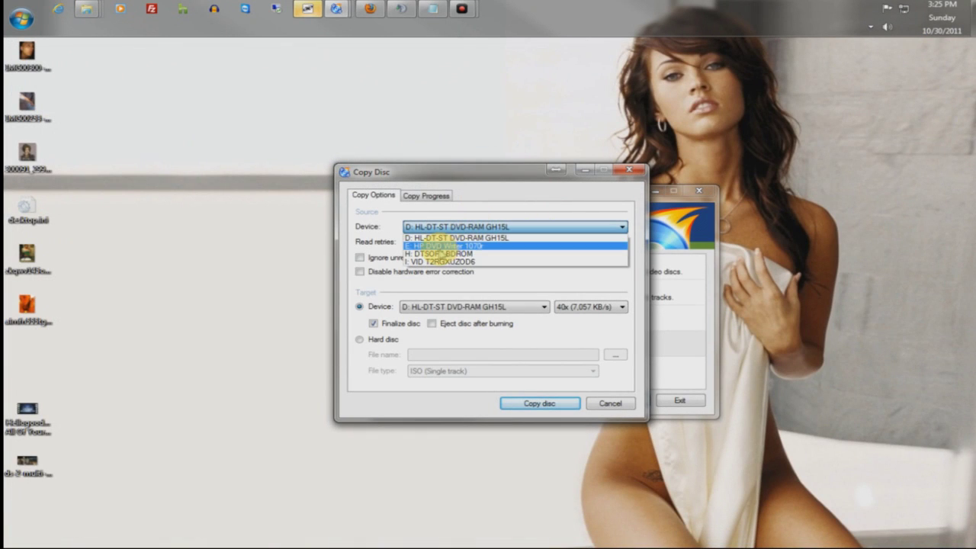
click(438, 254)
click(389, 339)
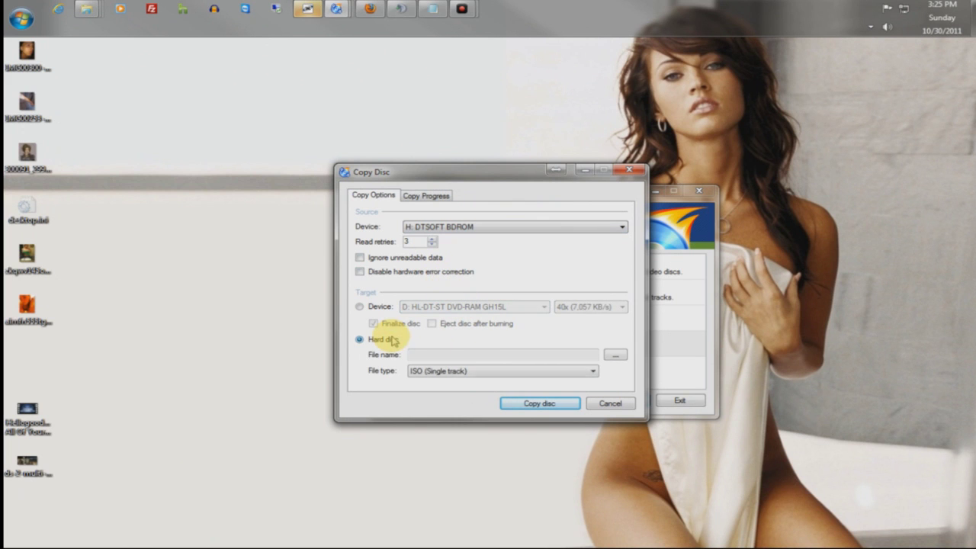
Step: Save the image as test on the Media (G:) drive and start copying the disc
click(614, 355)
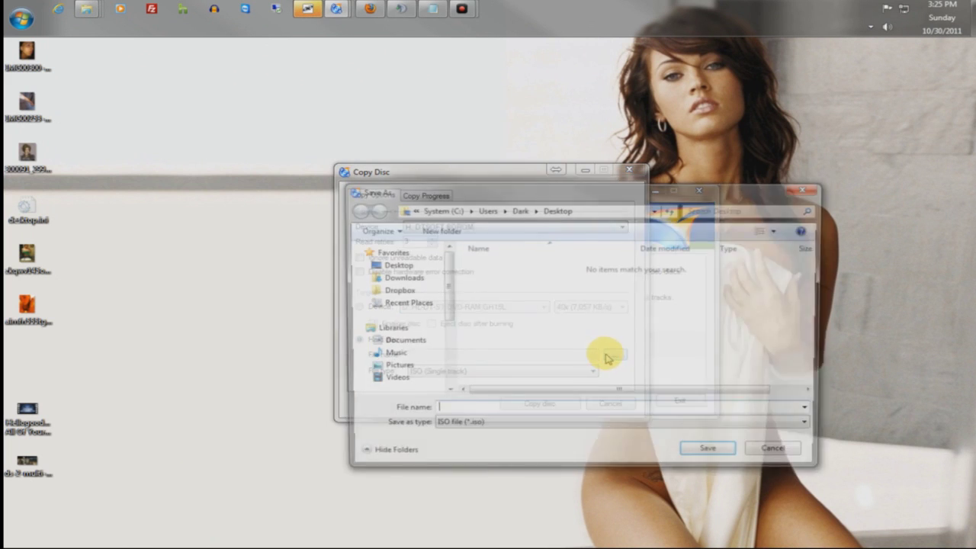
click(390, 266)
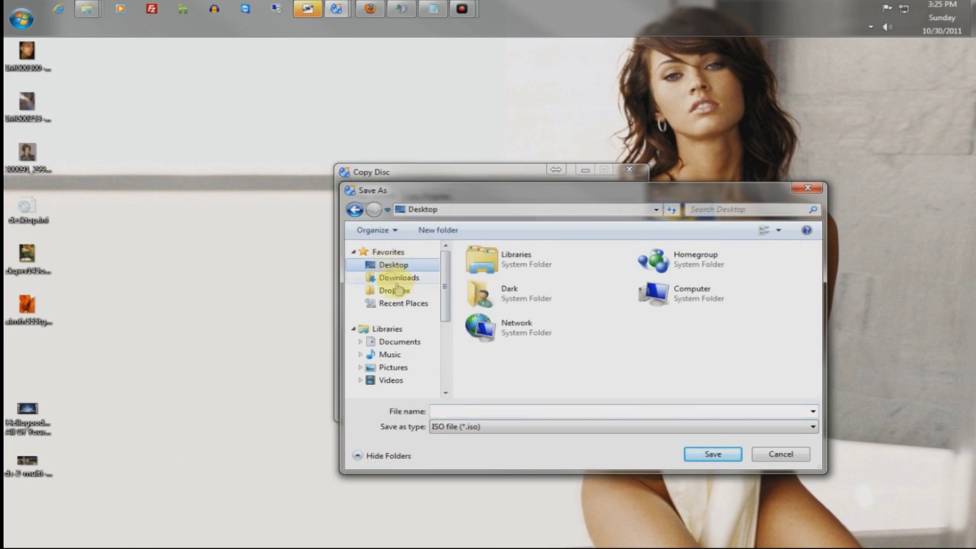
click(412, 291)
scroll(423, 320, down, 3)
click(418, 337)
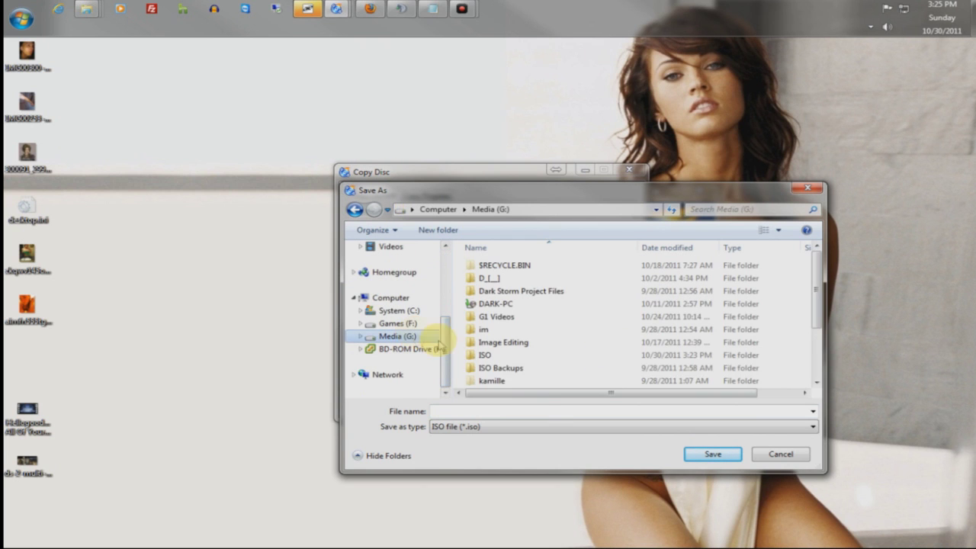
click(527, 413)
text(test)
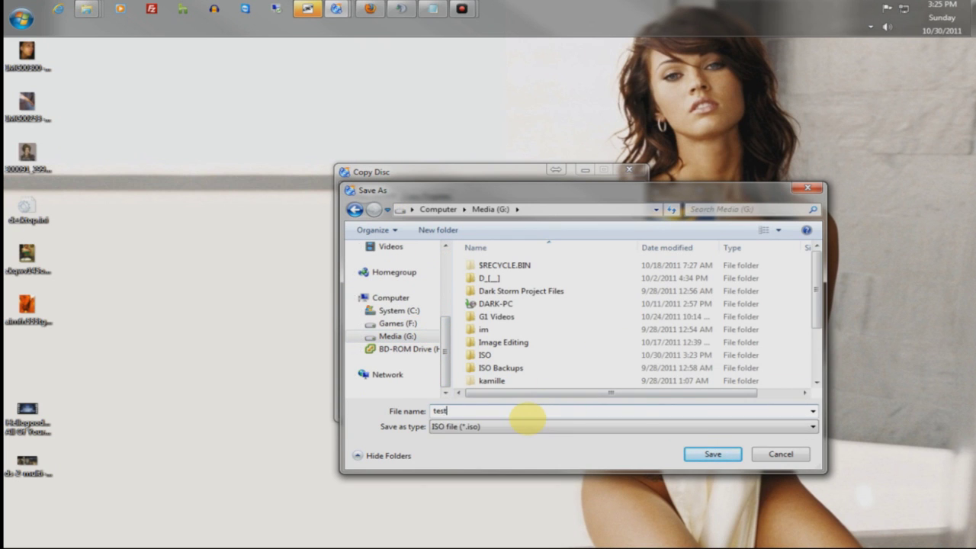
key(Return)
click(521, 402)
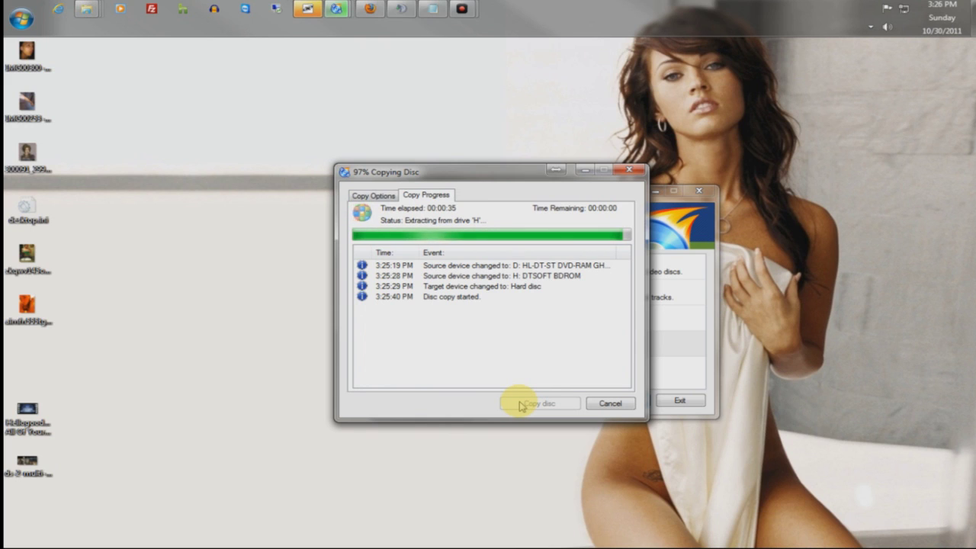
Step: Wait while the disc copy to G:\test.iso reaches about 97%, then open the Start menu
click(22, 18)
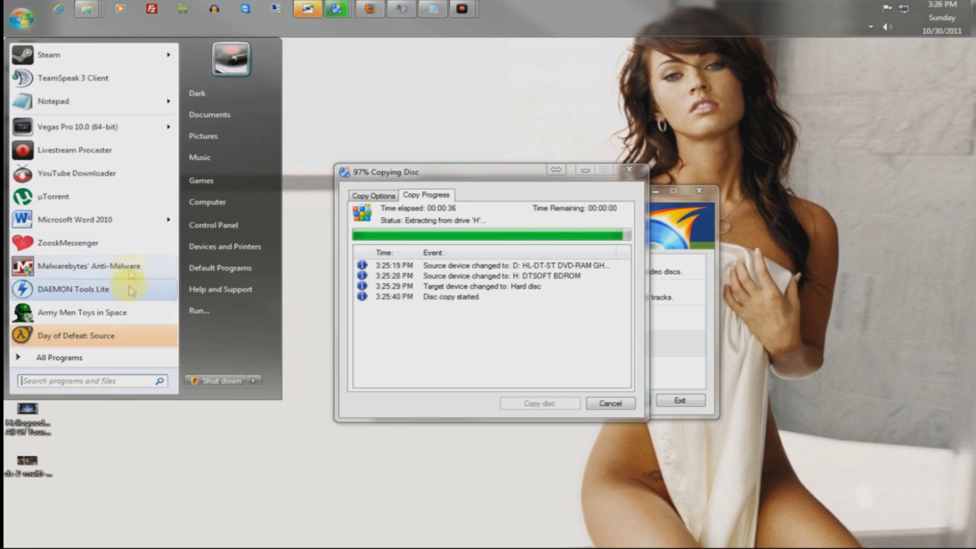
Step: Launch DAEMON Tools Lite via a 'dae' Start search and open its main window from the tray
click(61, 381)
text(dae)
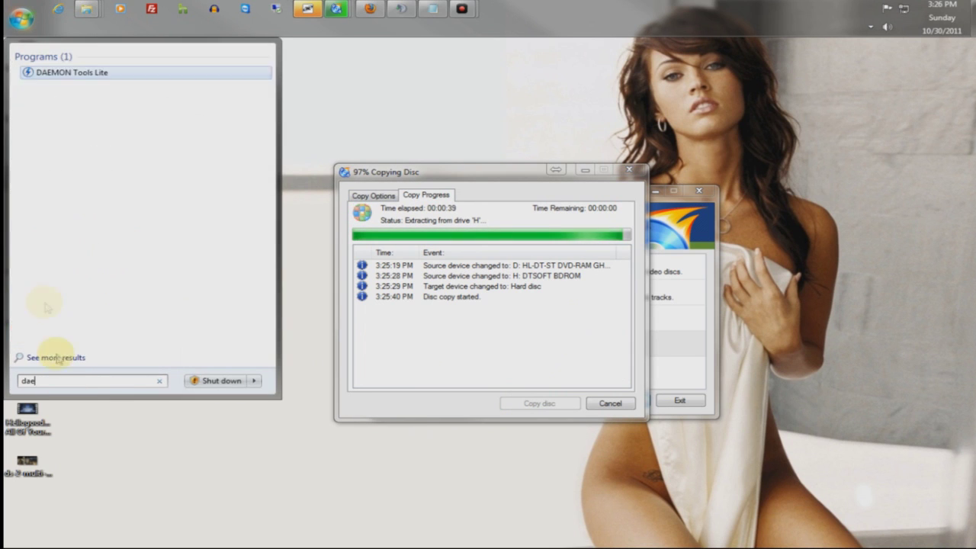
click(45, 73)
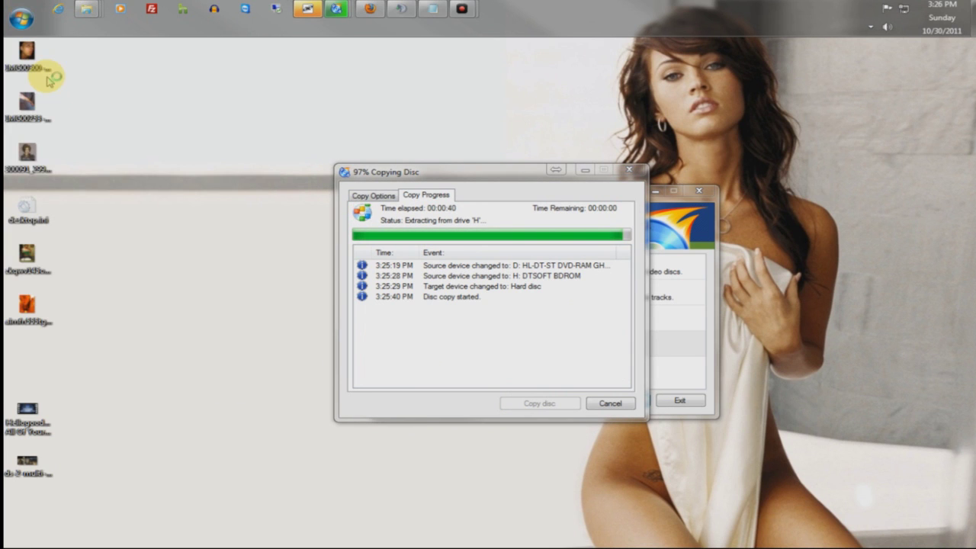
click(870, 25)
right_click(867, 81)
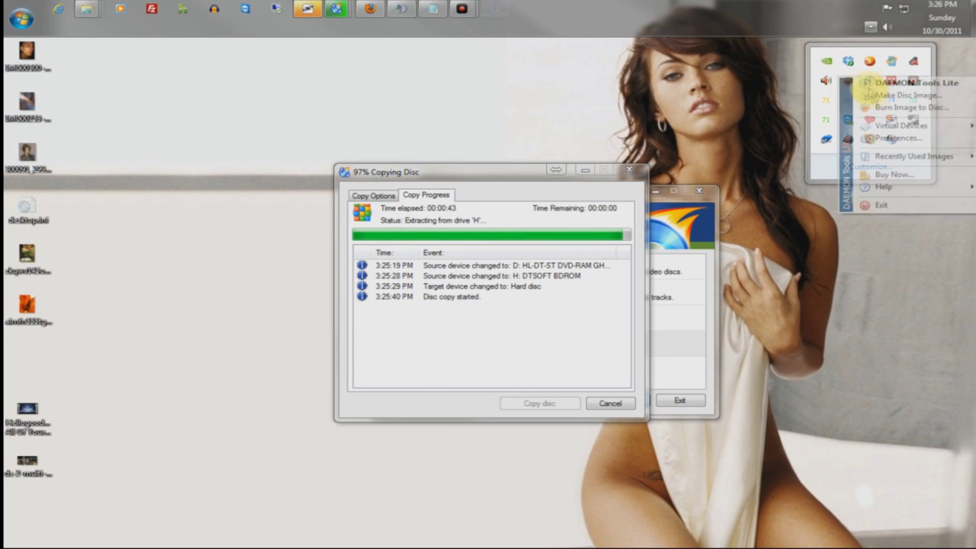
click(858, 87)
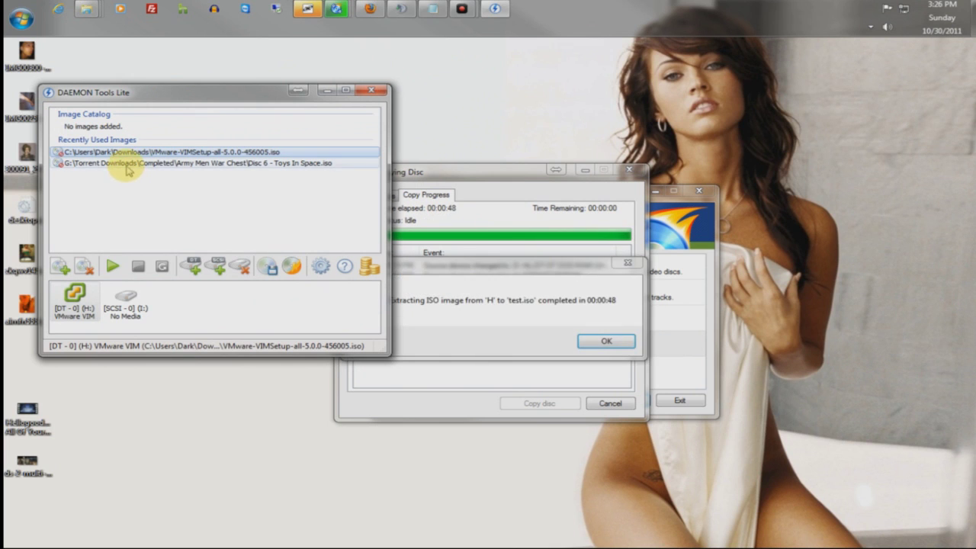
Step: Dismiss the copy-completed message and add G:\test.iso to DAEMON Tools' image catalog
click(602, 341)
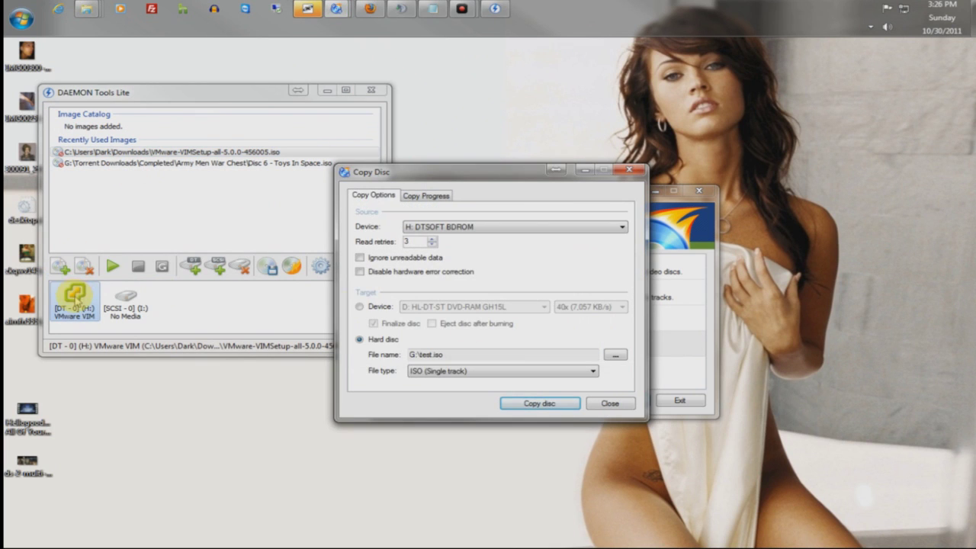
click(65, 267)
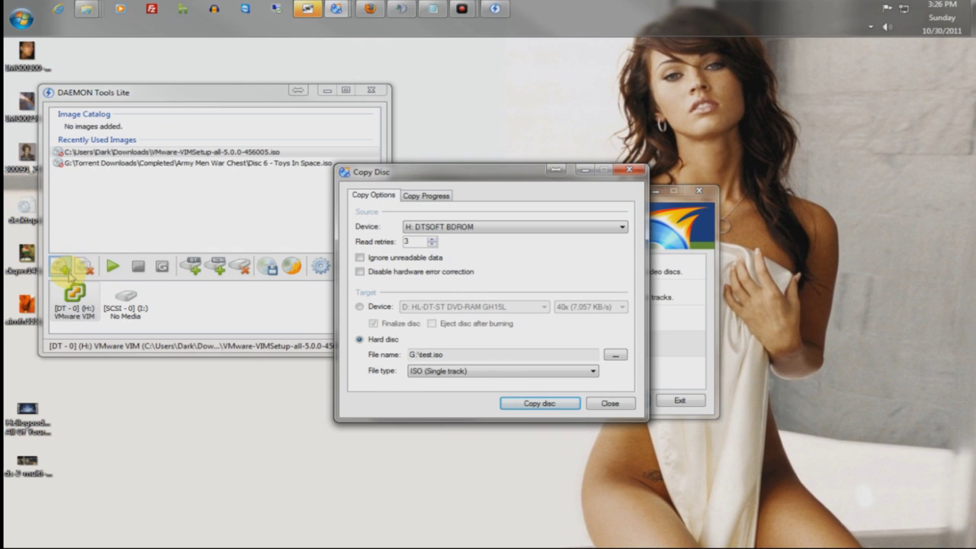
drag(109, 199, 98, 257)
click(61, 246)
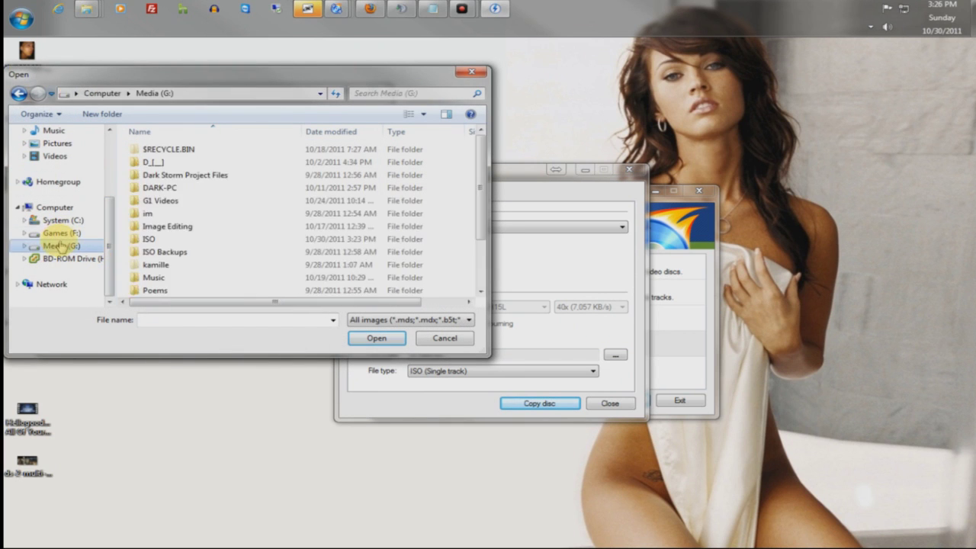
scroll(183, 243, down, 2)
click(160, 290)
double_click(166, 291)
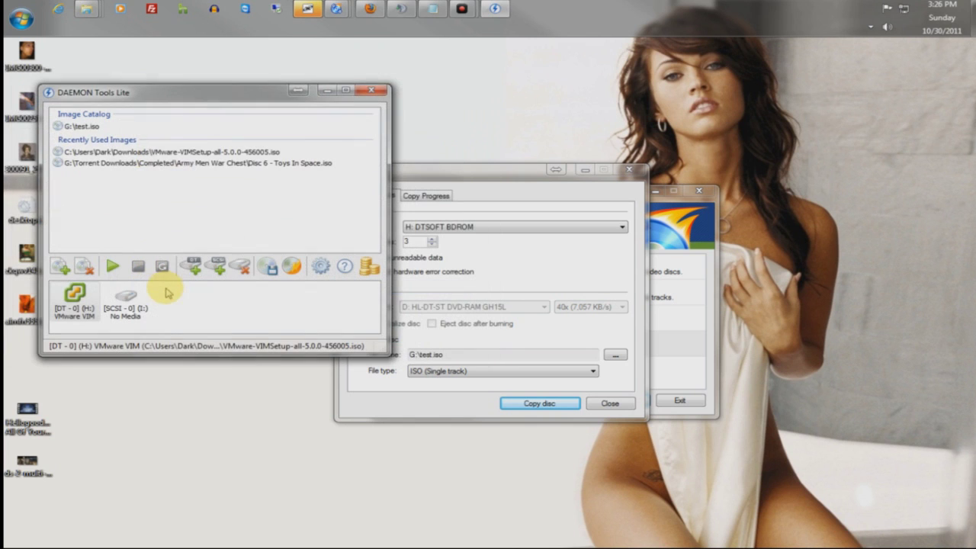
Step: Mount test.iso on the empty [SCSI - 0] (I:) virtual drive
click(75, 128)
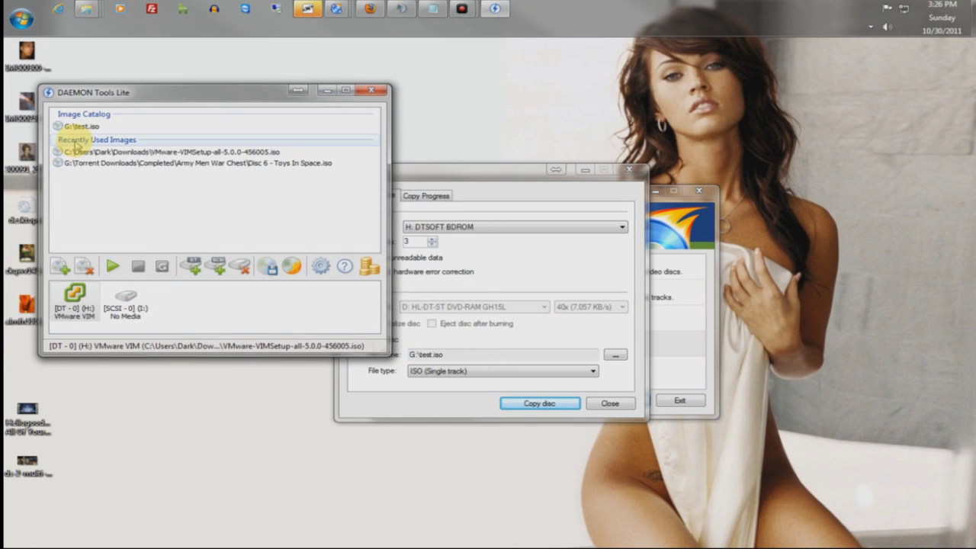
right_click(73, 128)
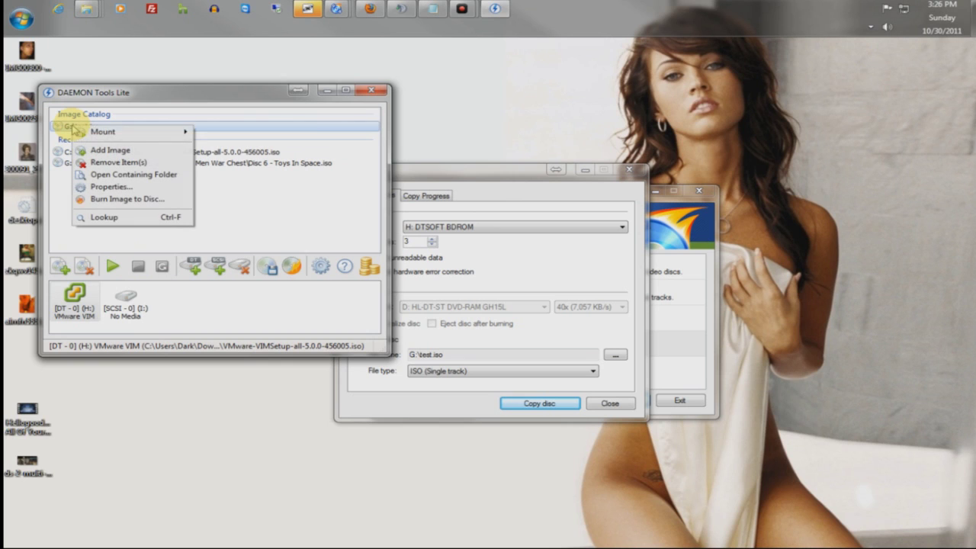
mouse_move(91, 134)
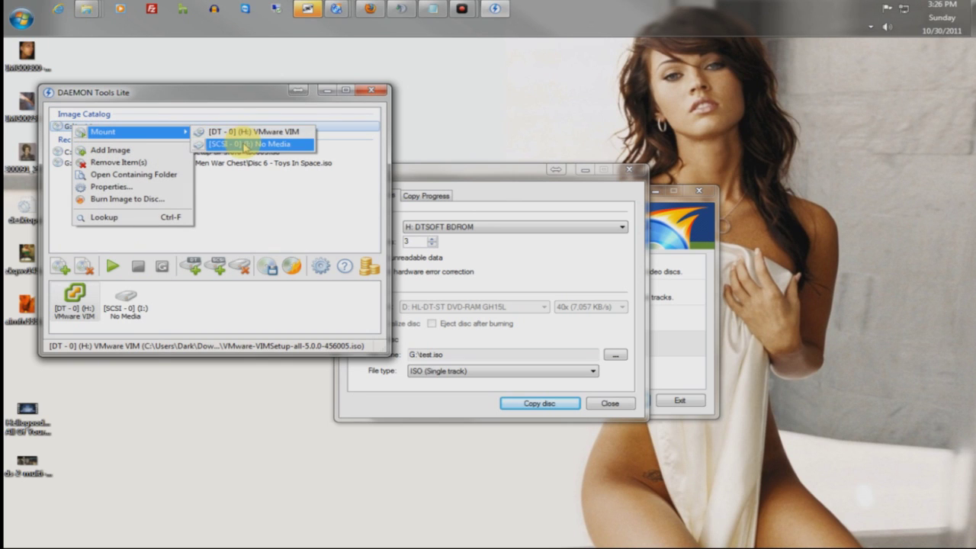
click(241, 144)
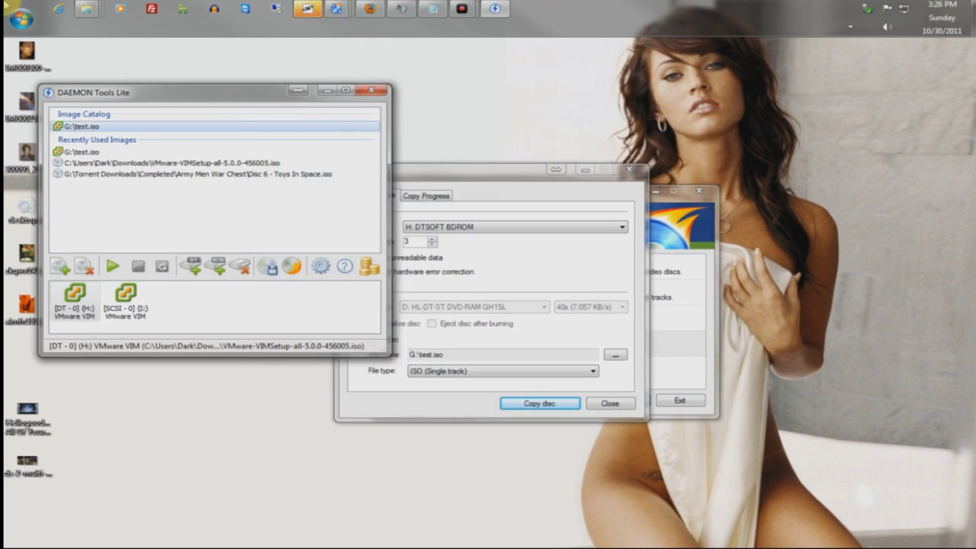
Step: Open Computer, compare the BD-ROM Drive (I:) and (H:) details, then close the window
key(super)
click(196, 223)
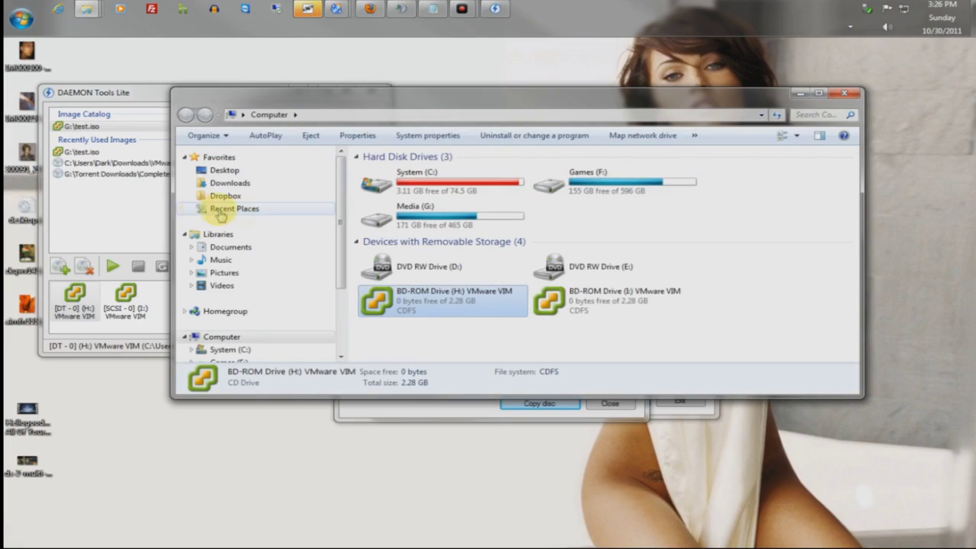
click(584, 304)
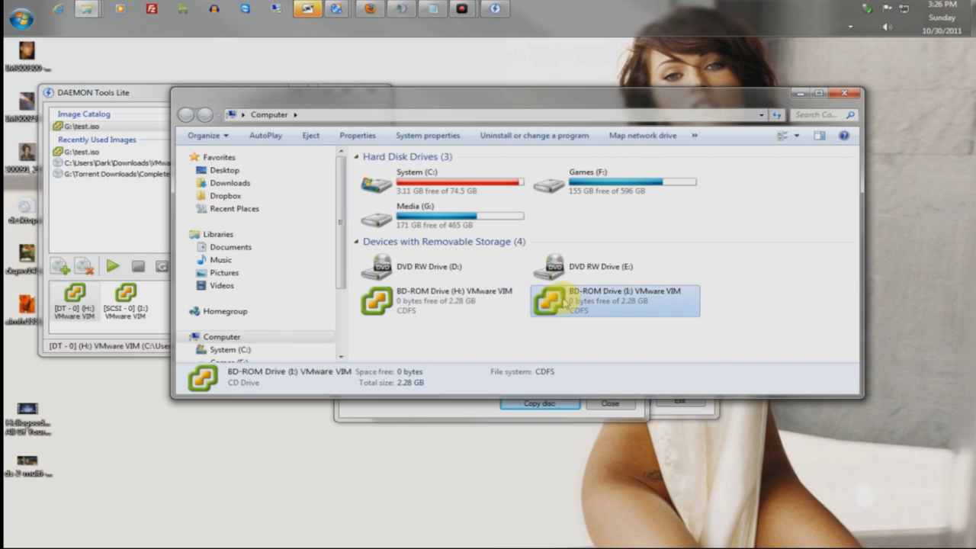
click(458, 304)
click(563, 308)
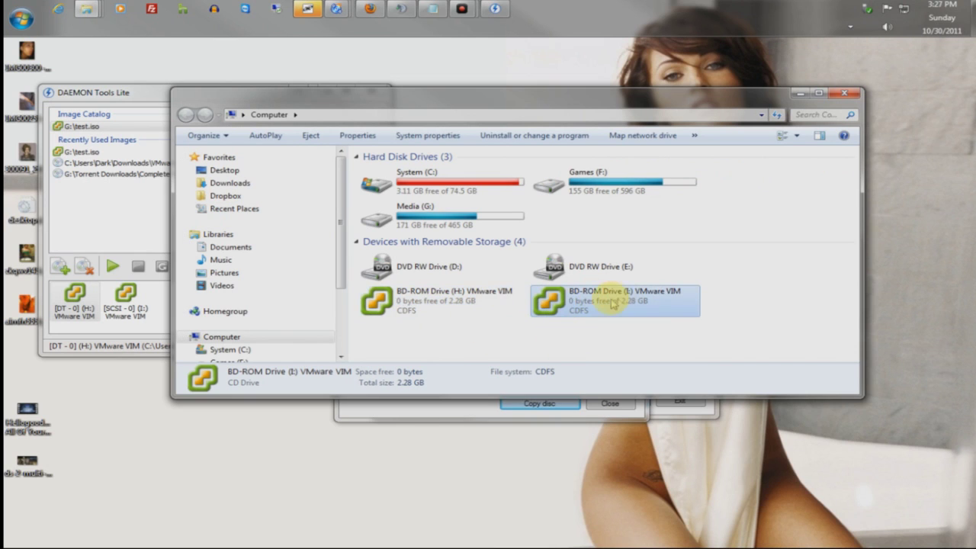
click(387, 302)
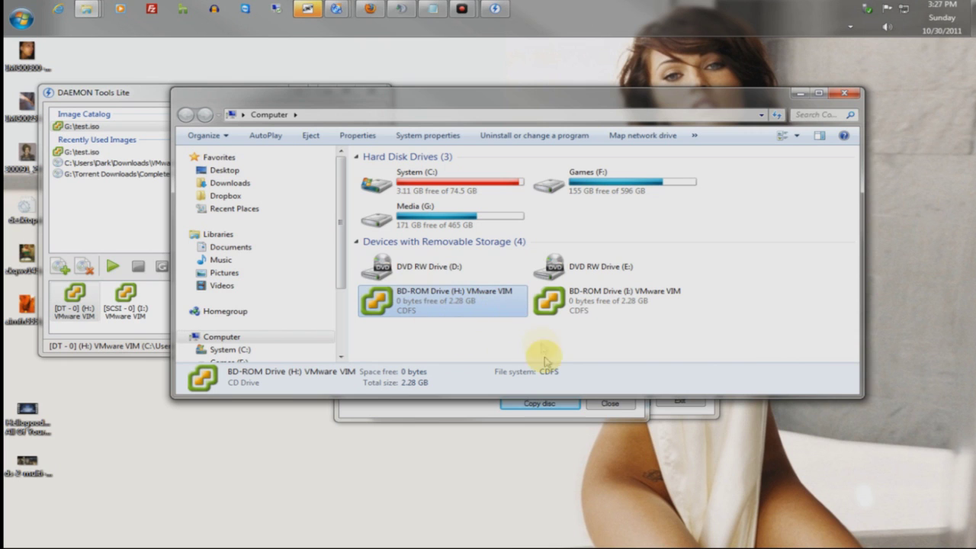
click(844, 92)
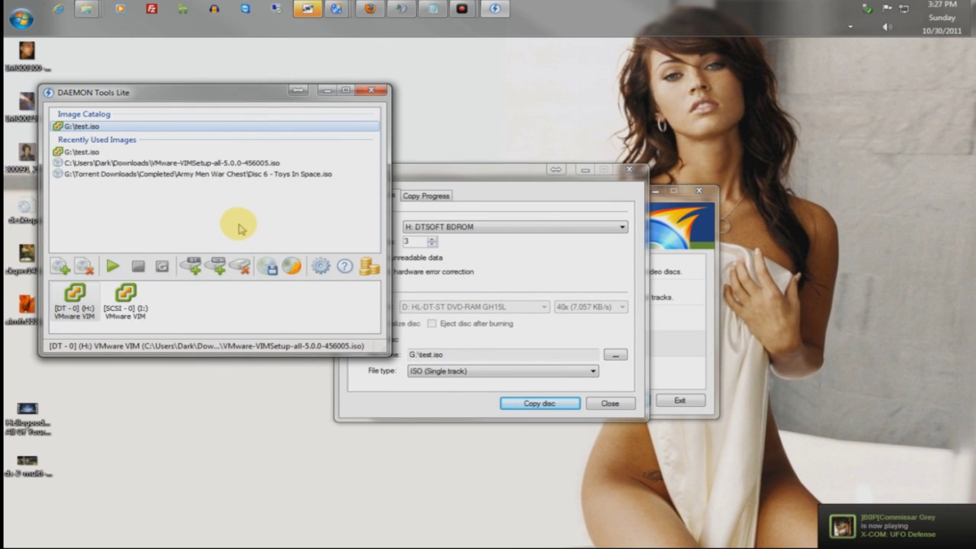
Step: Close DAEMON Tools Lite and the Copy Disc dialog, then choose the Burn ISO image task
click(376, 92)
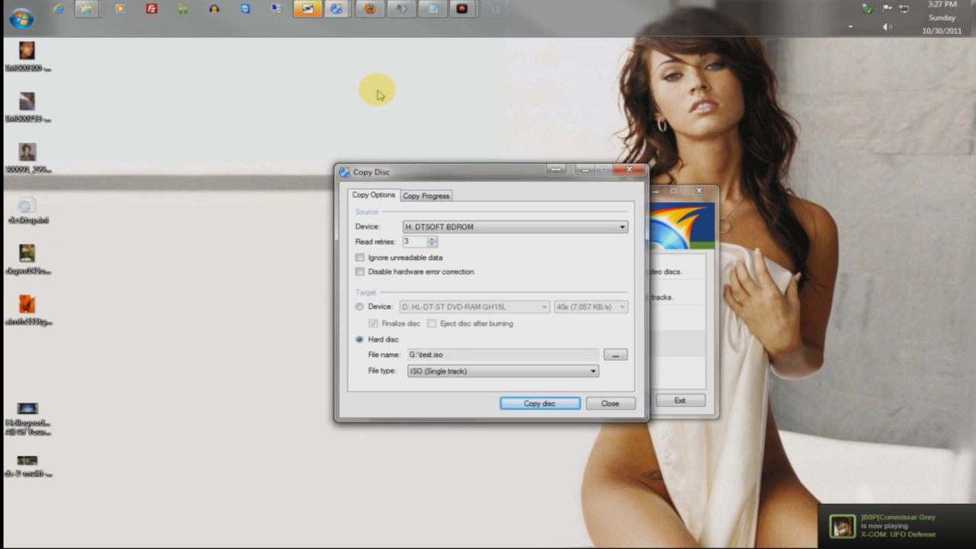
click(619, 402)
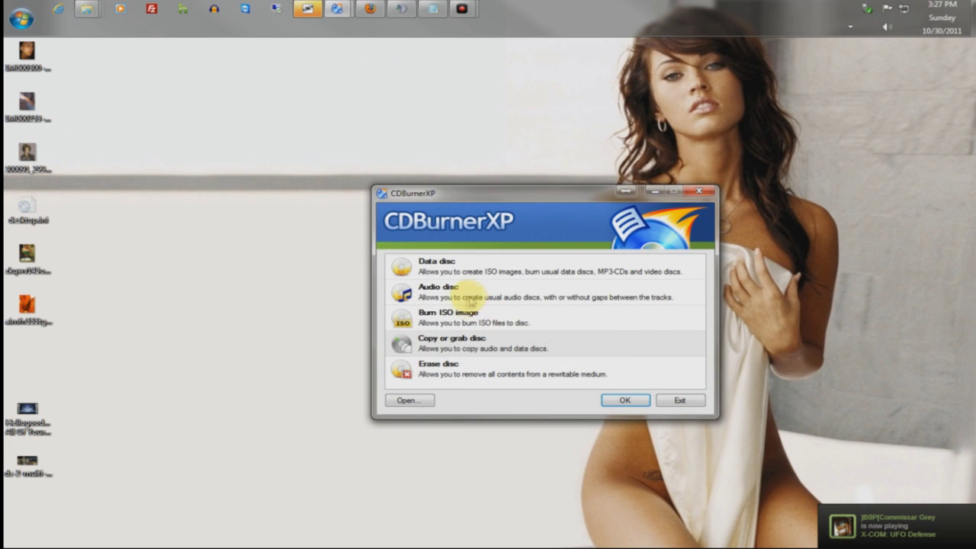
click(461, 316)
click(614, 400)
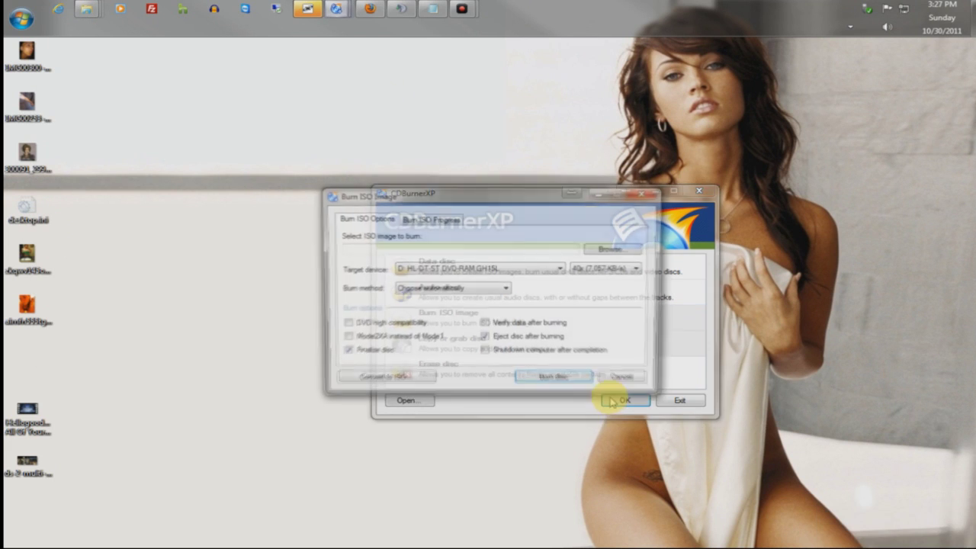
Step: Pick the Windows Server 2003 Enterprise Edition ISO from G:\ISO as the burn source
click(615, 250)
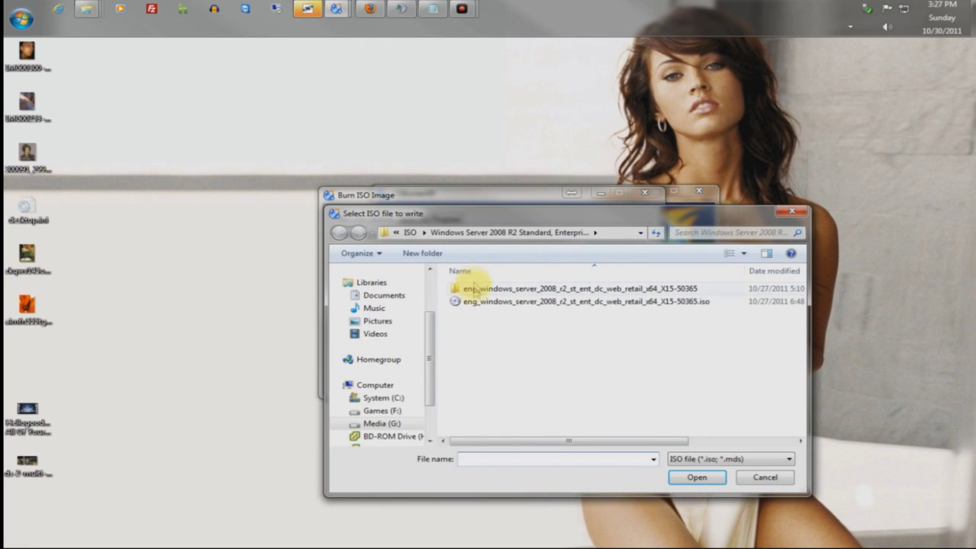
click(517, 301)
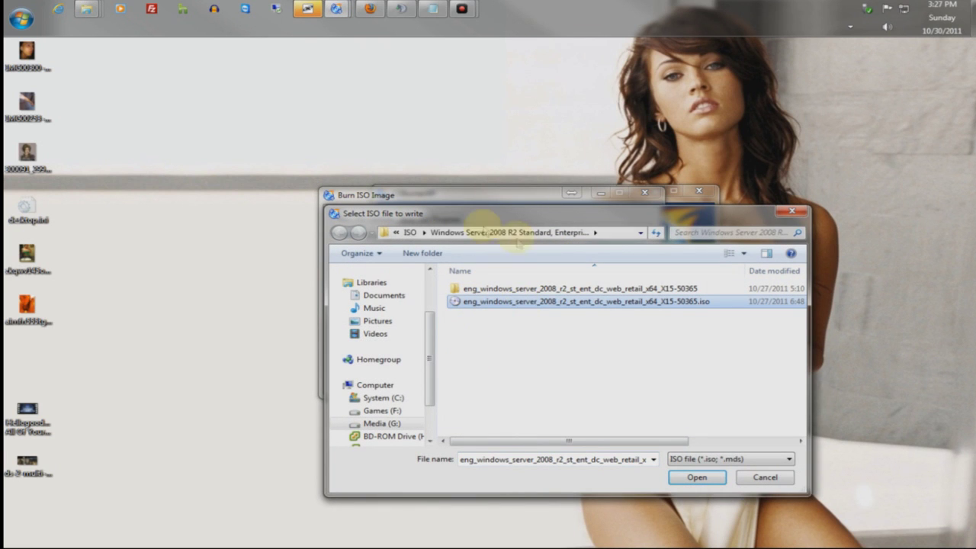
click(412, 232)
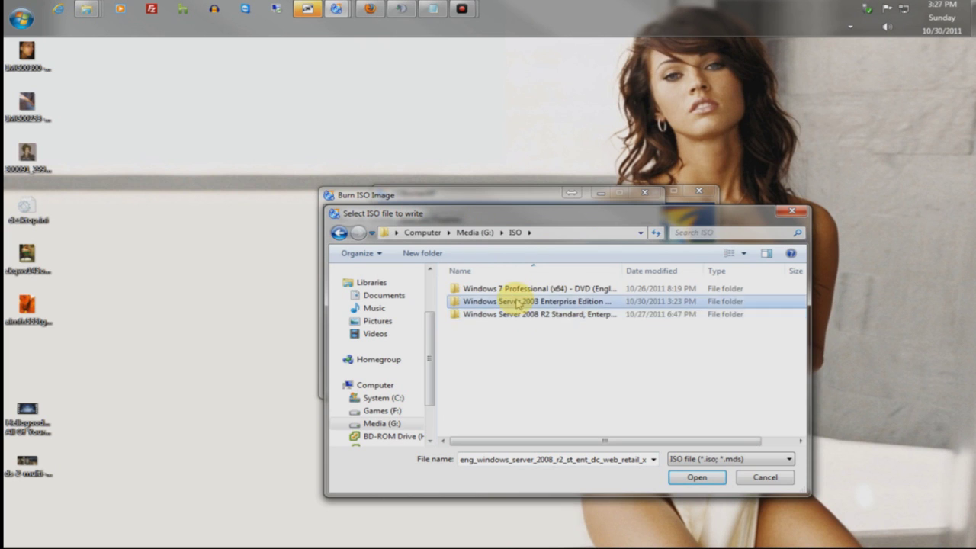
double_click(518, 302)
double_click(518, 293)
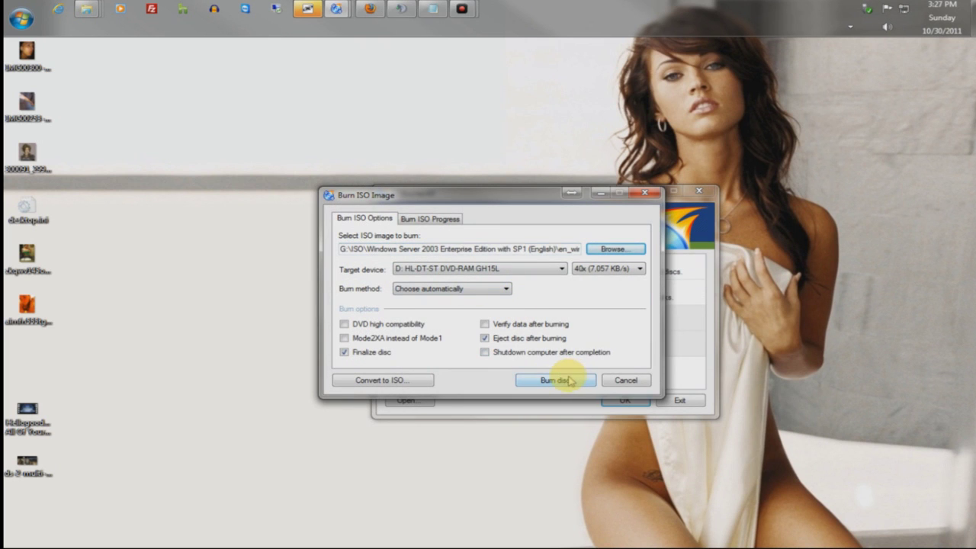
Step: Keep the burn speed at 40x, then bring up and dismiss the Convert Image To ISO dialog
click(624, 269)
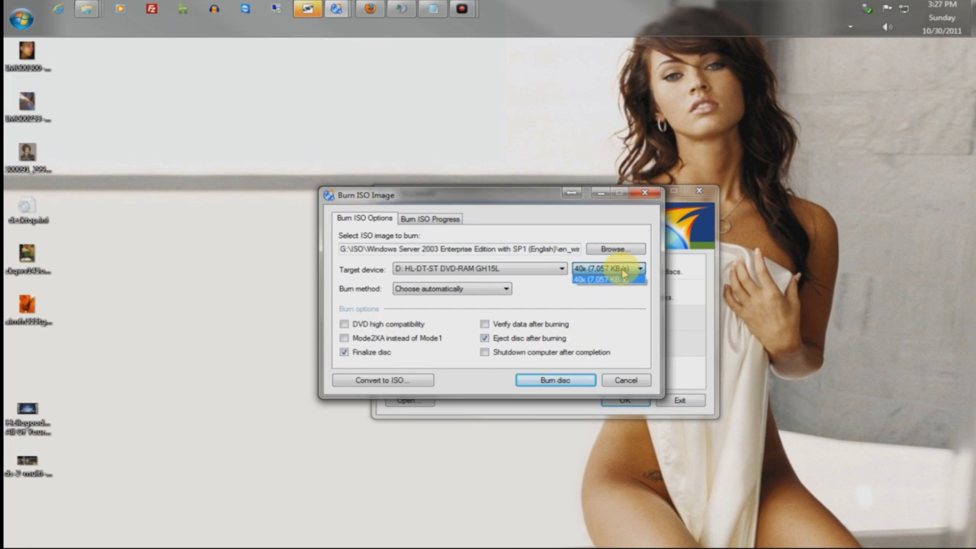
click(600, 280)
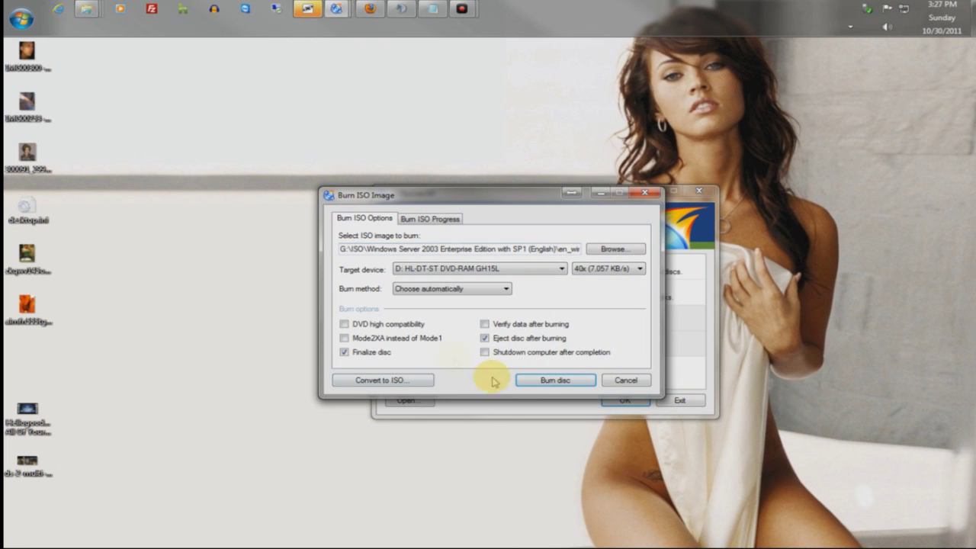
click(381, 381)
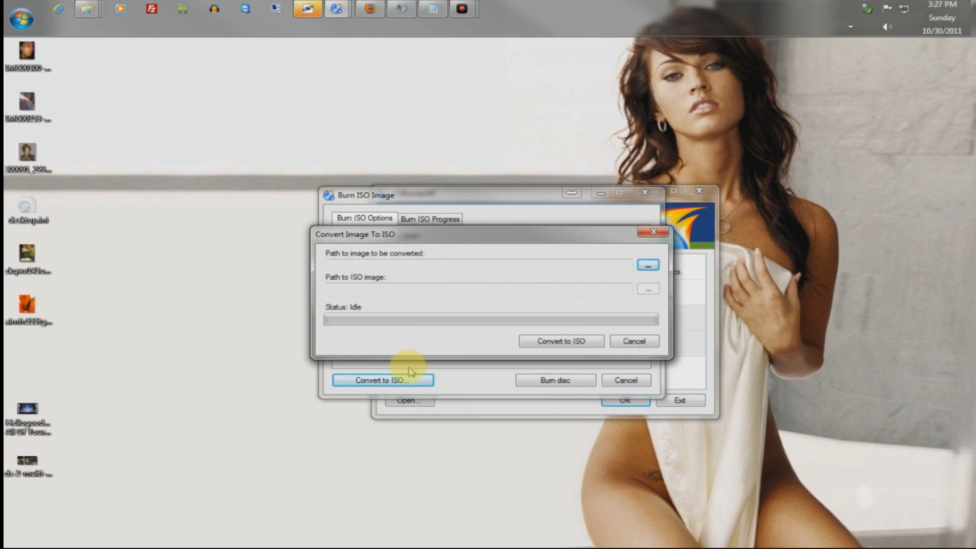
click(644, 343)
Step: Search the Start menu for 'magic', launch Magic CD & DVD Burner, and continue past the unregistered-version notice
click(21, 19)
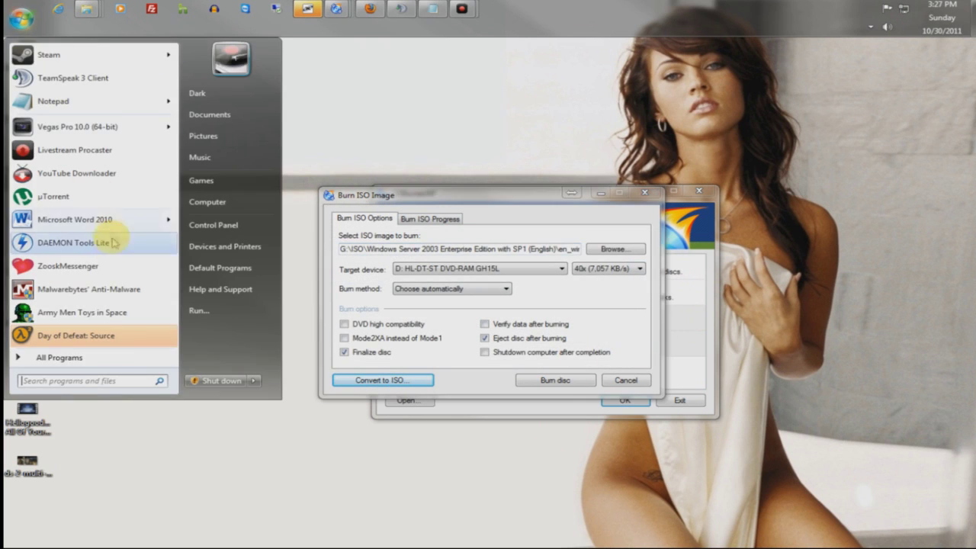
click(52, 378)
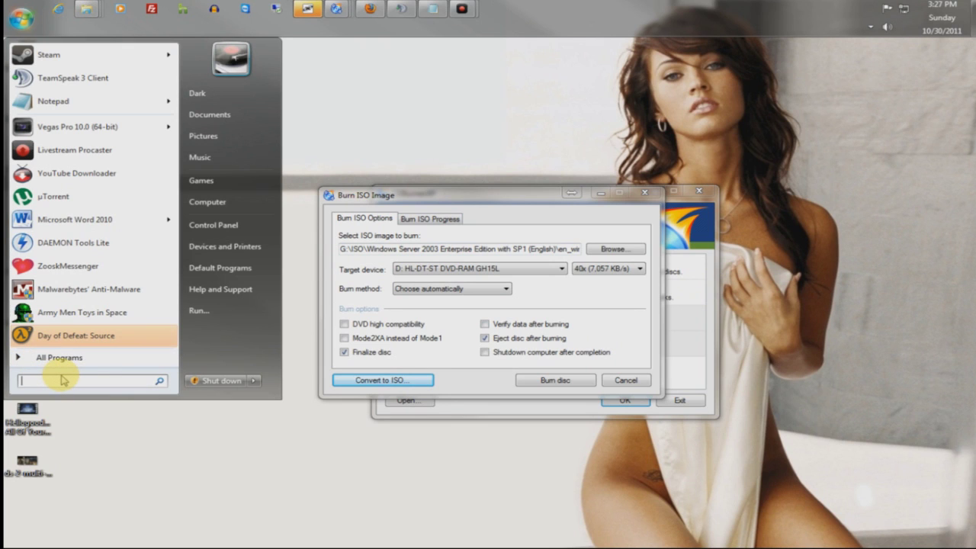
text(magic)
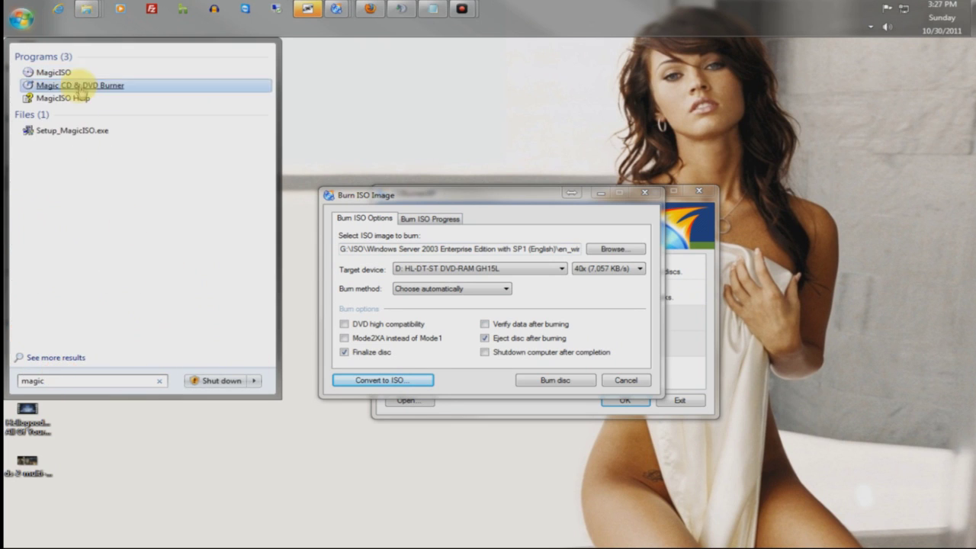
click(79, 84)
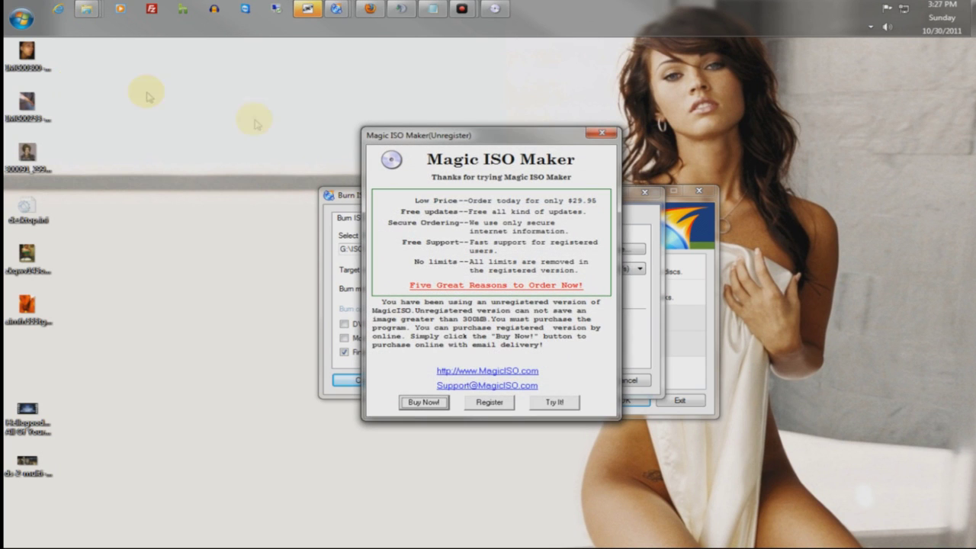
click(571, 404)
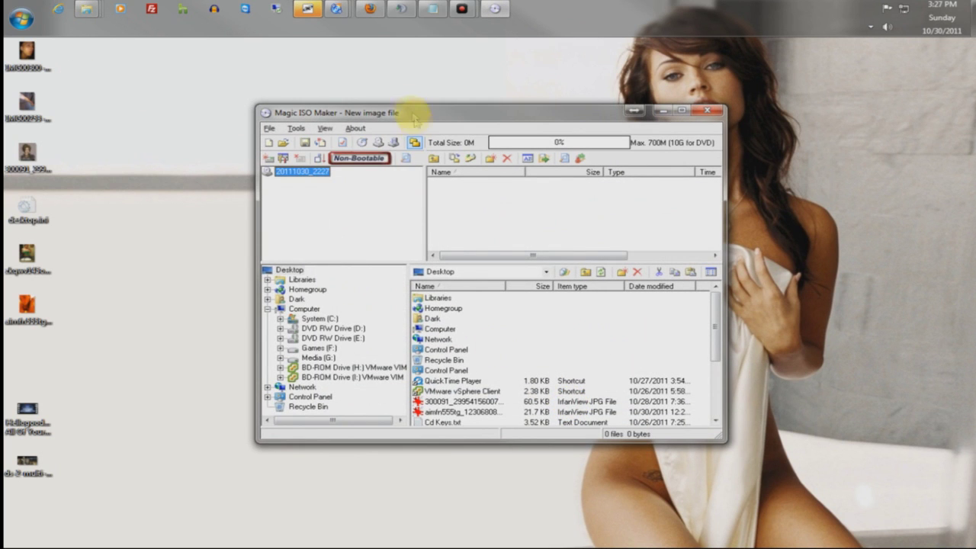
Step: Open Tools > Convert and set the output format to Standard ISO image file (.ISO)
click(328, 129)
mouse_move(298, 129)
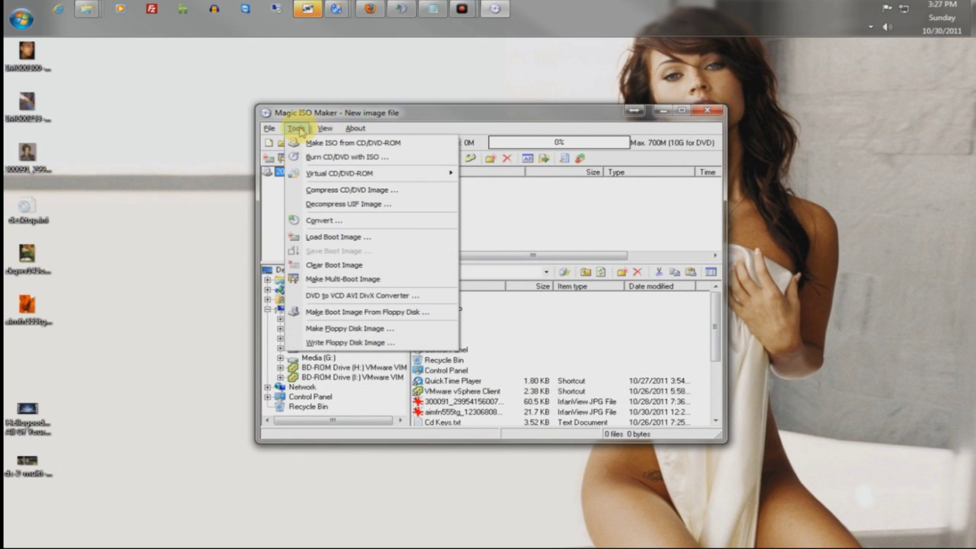
click(322, 220)
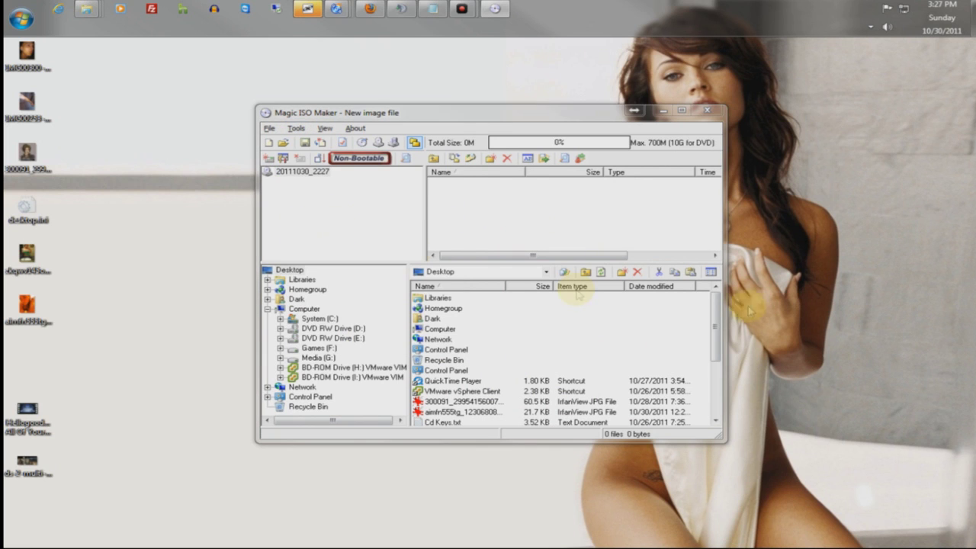
click(378, 252)
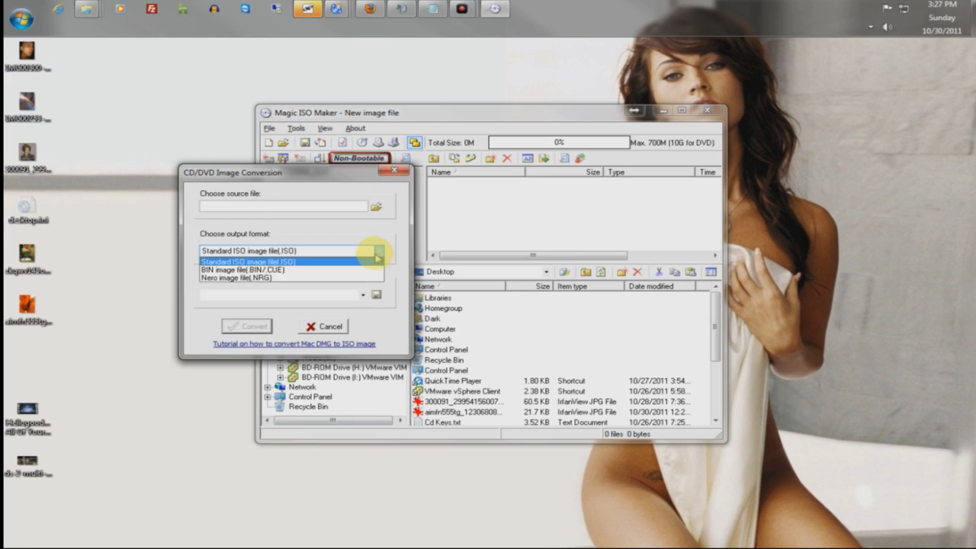
click(378, 260)
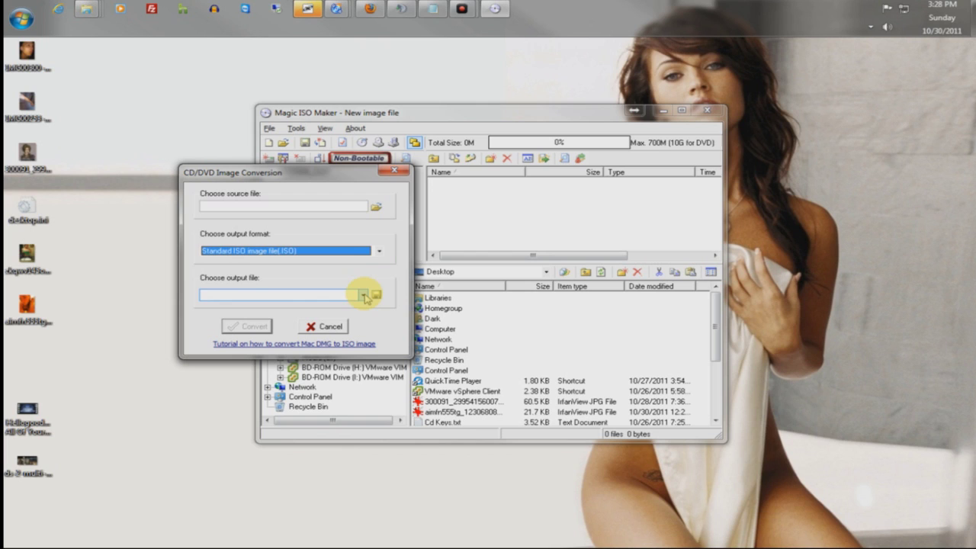
click(462, 8)
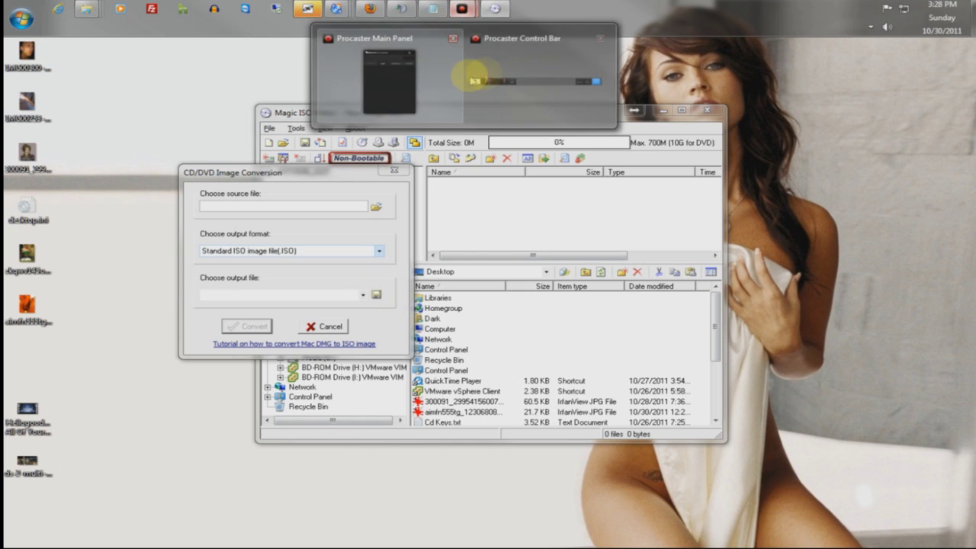